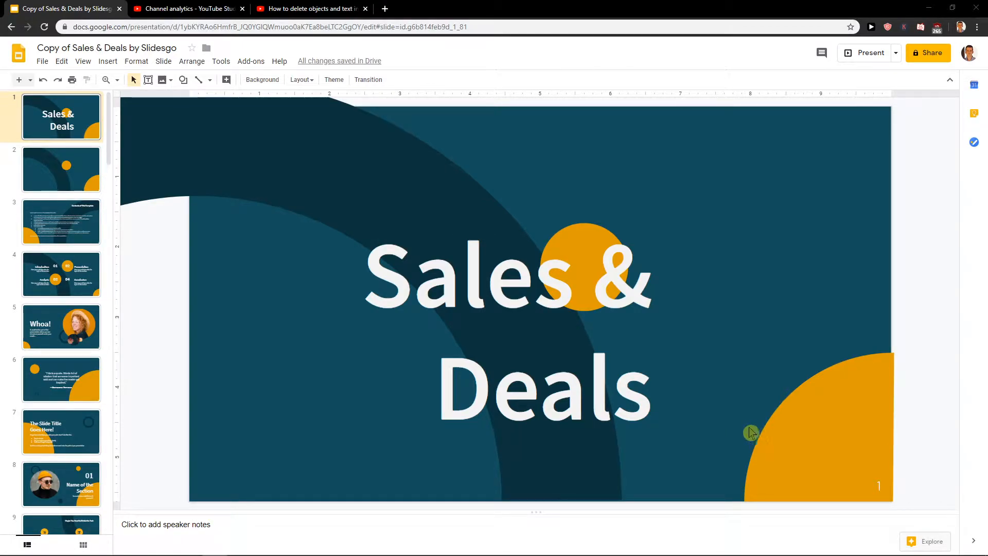
- Nudge the 'Sales & Deals' title text box slightly up and to the right
{"action": "left_click", "coordinate": [462, 270]}
{"action": "left_click", "coordinate": [364, 209]}
{"action": "left_click", "coordinate": [414, 270]}
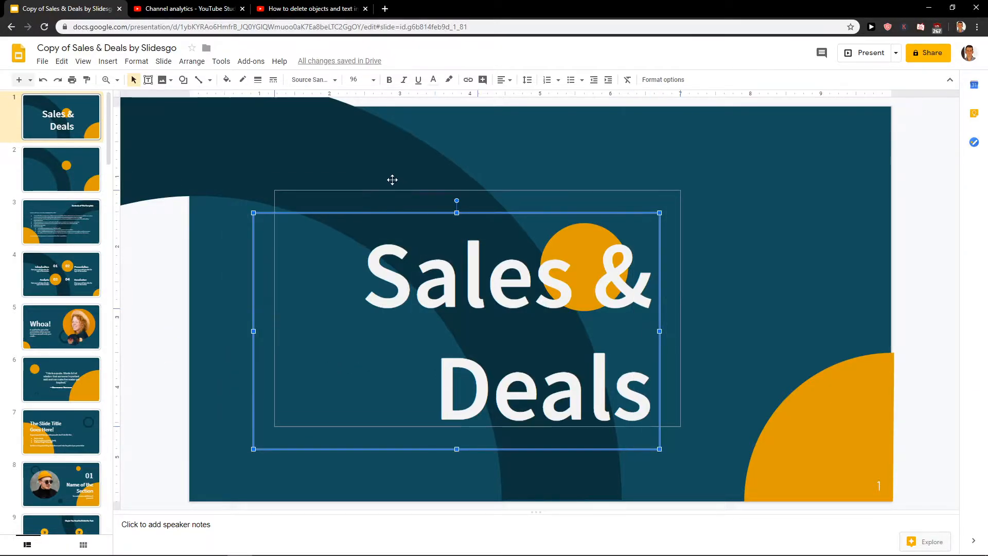
{"action": "left_click_drag", "start_coordinate": [382, 213], "coordinate": [402, 177]}
{"action": "key", "text": "ctrl+a"}
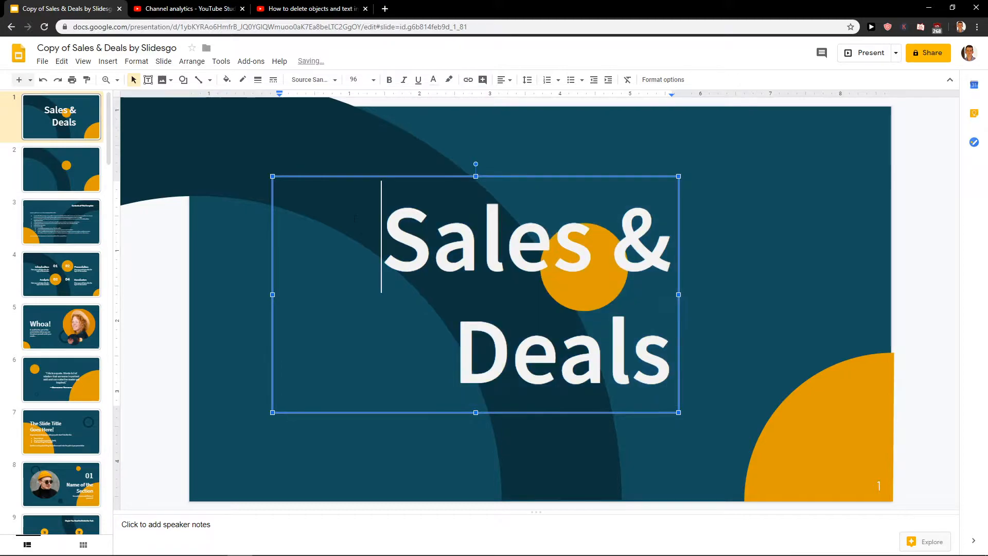
{"action": "left_click", "coordinate": [357, 166]}
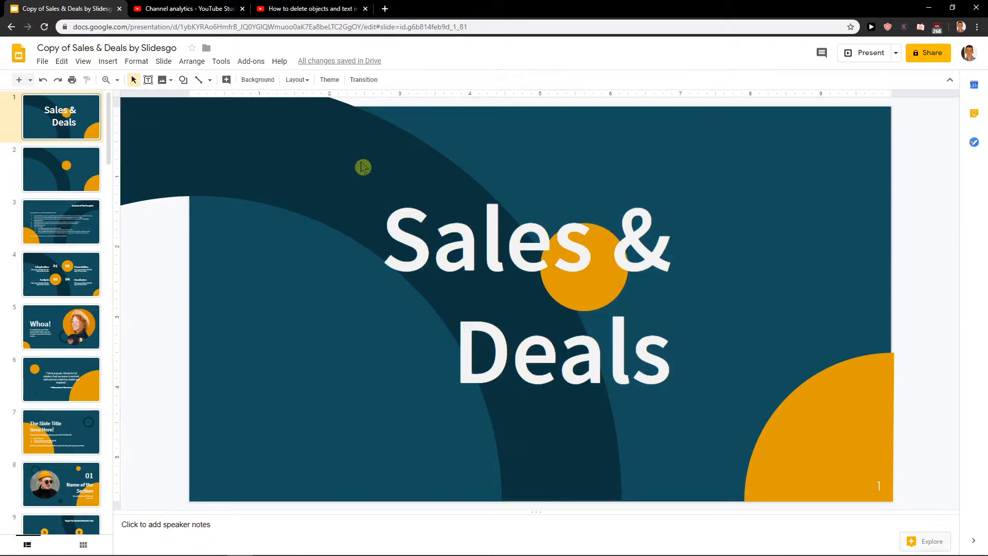
- Add the black dog photo from the Desktop onto the title slide
{"action": "left_click", "coordinate": [62, 546]}
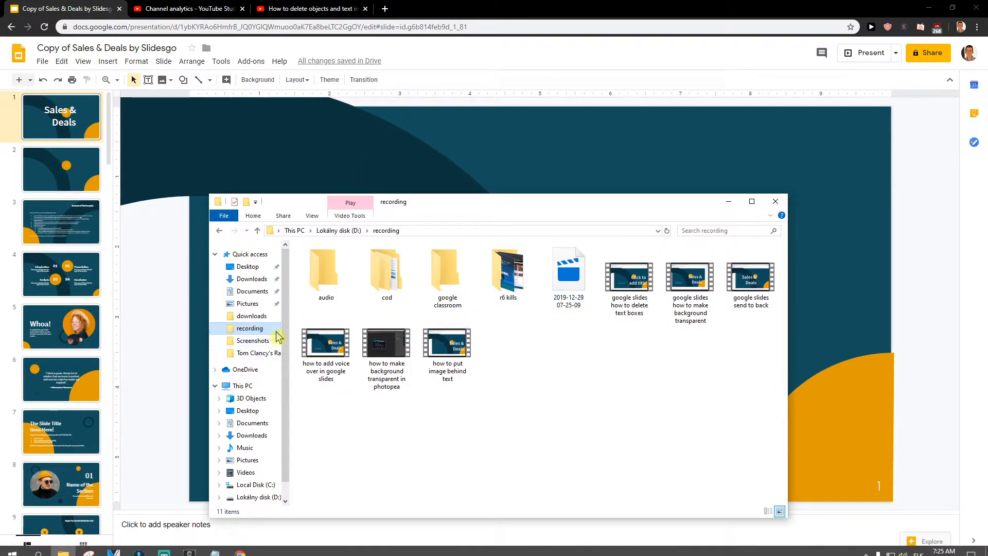
{"action": "left_click", "coordinate": [251, 398]}
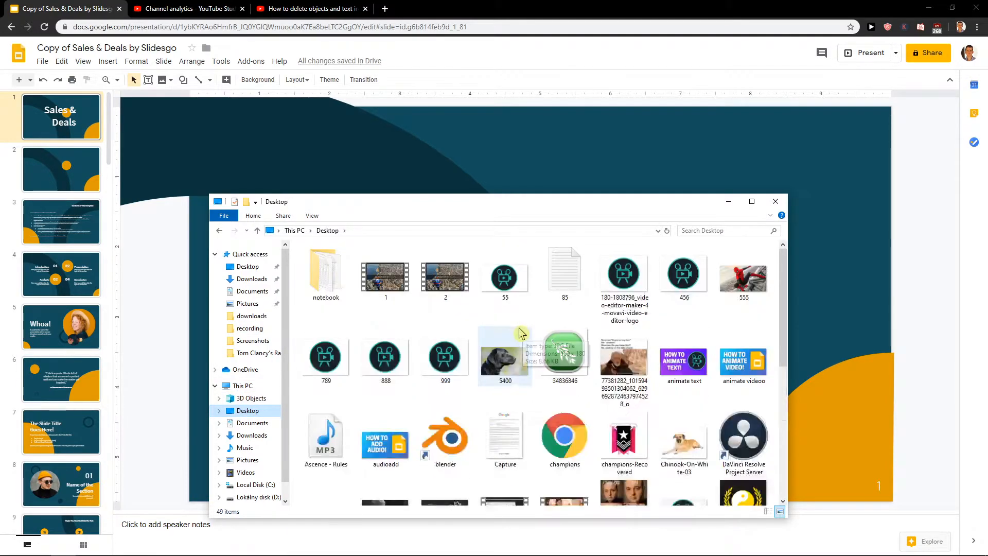
{"action": "left_click_drag", "start_coordinate": [474, 202], "coordinate": [474, 279]}
{"action": "left_click", "coordinate": [504, 444]}
{"action": "mouse_move", "coordinate": [504, 445]}
{"action": "left_mouse_down"}
{"action": "mouse_move", "coordinate": [417, 232]}
{"action": "mouse_move", "coordinate": [489, 269]}
{"action": "left_mouse_up"}
- Resize the dog photo to cover the slide centre and lower it so the title's top shows
{"action": "left_click_drag", "start_coordinate": [599, 335], "coordinate": [842, 478]}
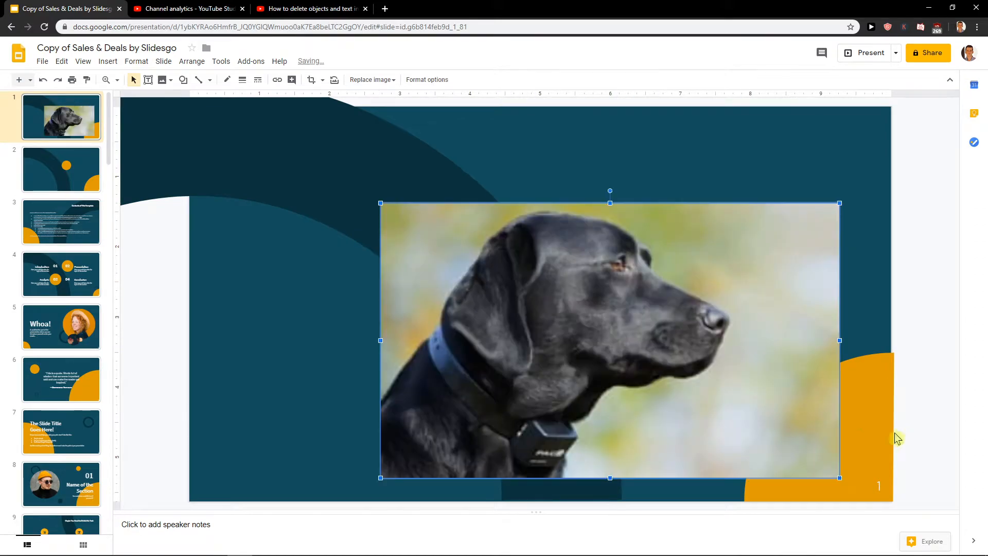
{"action": "left_click_drag", "start_coordinate": [610, 332], "coordinate": [545, 290]}
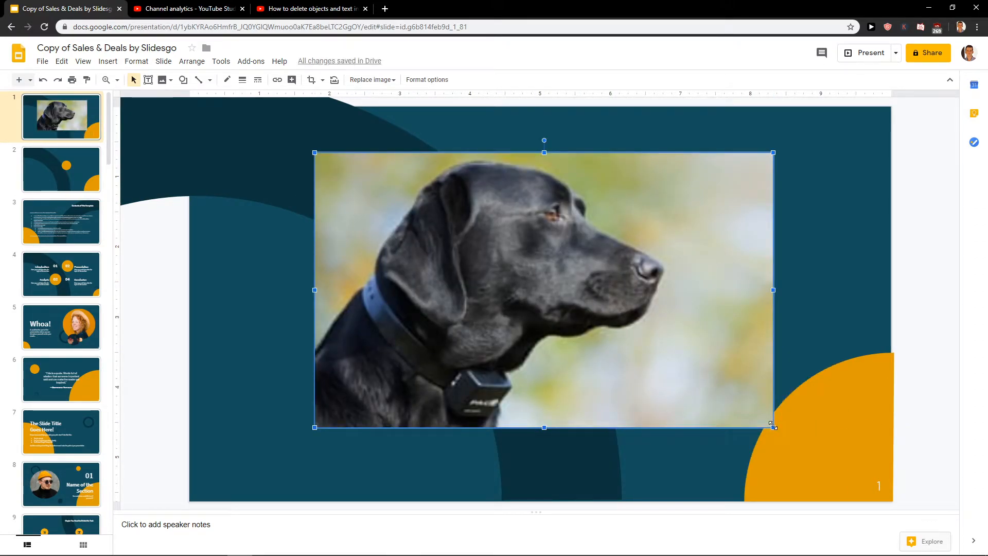
{"action": "left_click_drag", "start_coordinate": [774, 427], "coordinate": [753, 415]}
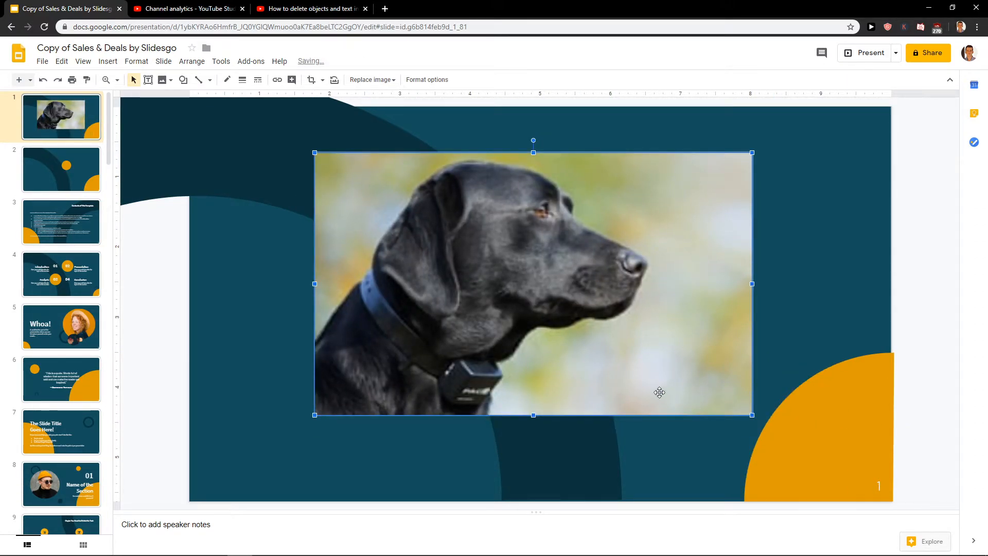
{"action": "left_click_drag", "start_coordinate": [532, 232], "coordinate": [533, 282]}
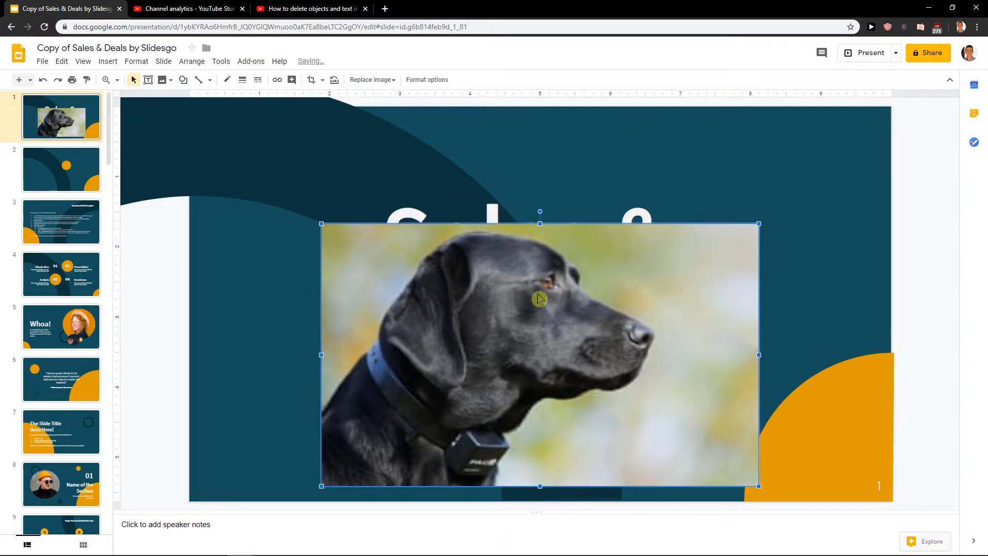
- Bring the 'Sales & Deals' title forward, then to the front, over the dog photo
{"action": "left_click", "coordinate": [533, 283]}
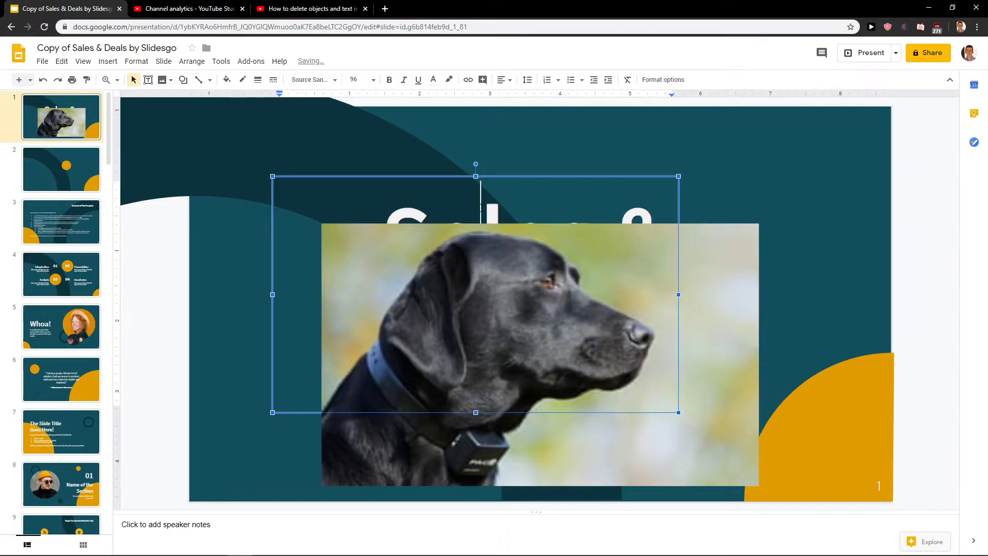
{"action": "right_click", "coordinate": [444, 178]}
{"action": "mouse_move", "coordinate": [471, 348]}
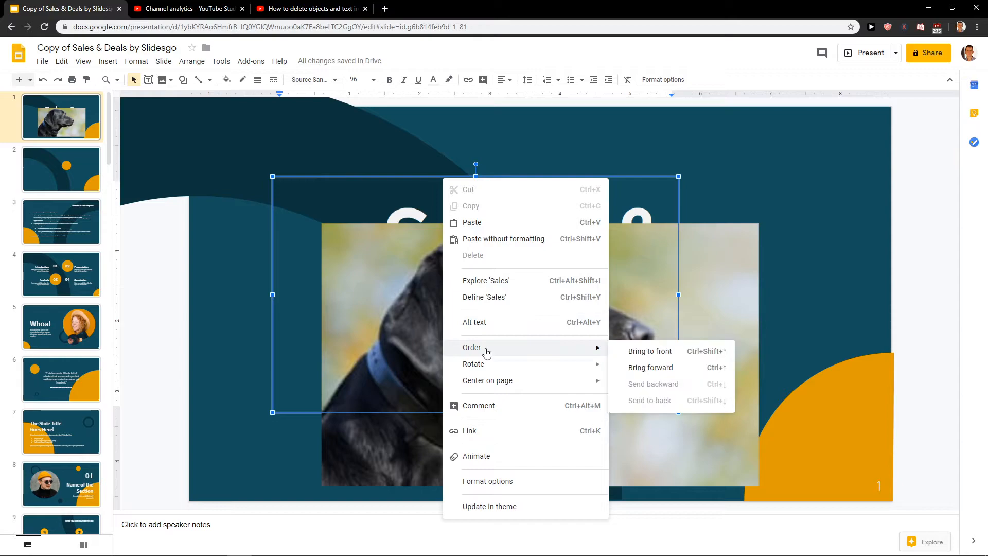
{"action": "left_click", "coordinate": [650, 367]}
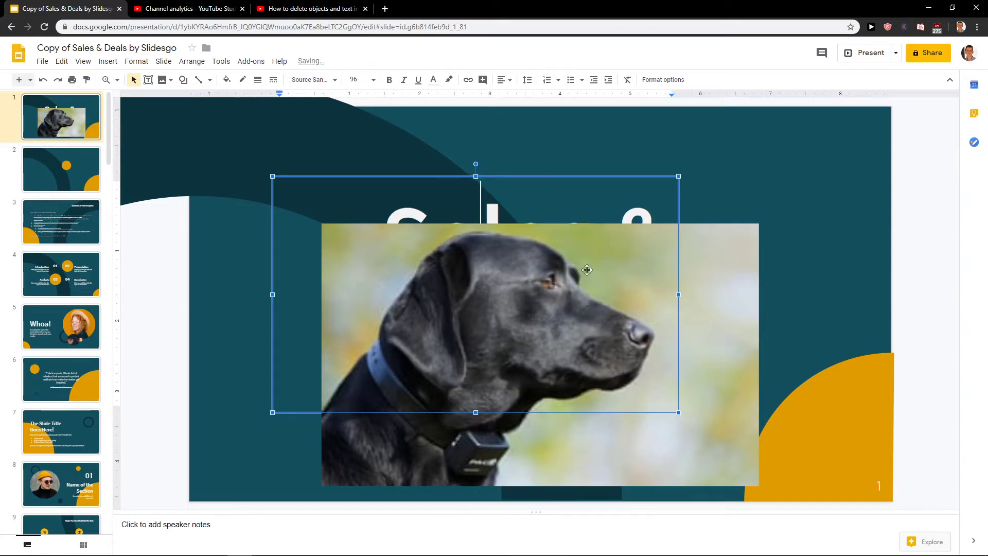
{"action": "right_click", "coordinate": [443, 179]}
{"action": "left_click", "coordinate": [650, 349]}
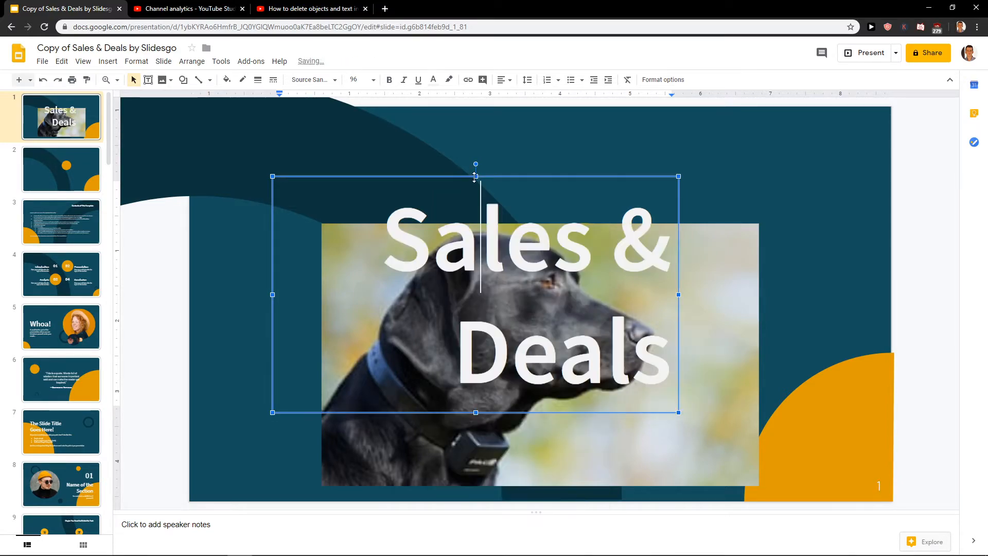
- Move the title lower-right and the photo up-left so the picture sits centred behind the text
{"action": "left_click_drag", "start_coordinate": [463, 179], "coordinate": [492, 240]}
{"action": "left_click", "coordinate": [494, 231]}
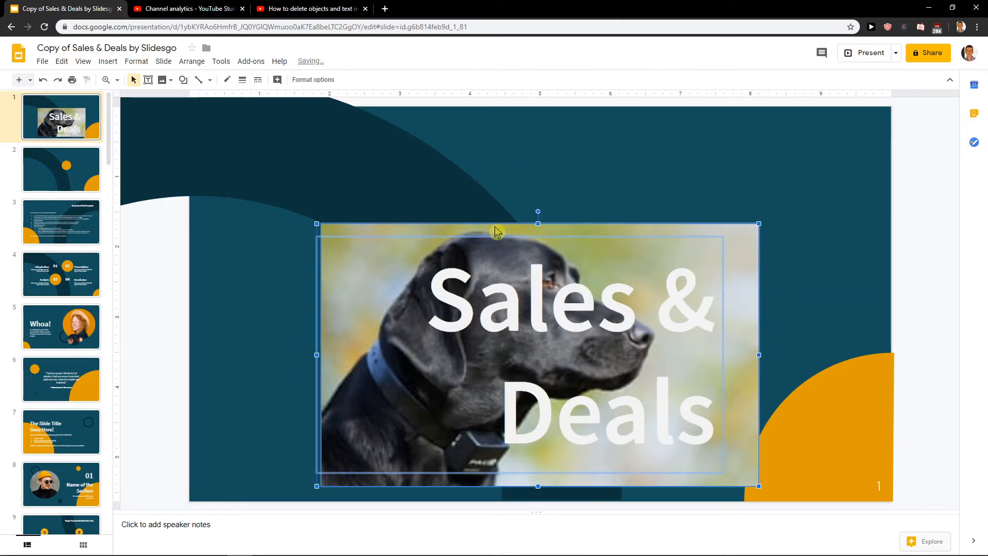
{"action": "left_click_drag", "start_coordinate": [496, 256], "coordinate": [456, 179]}
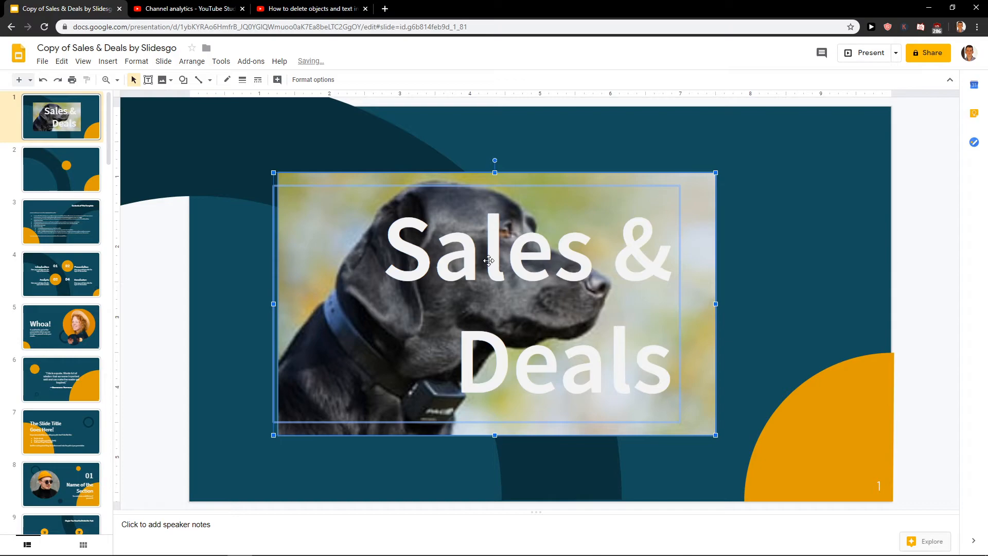